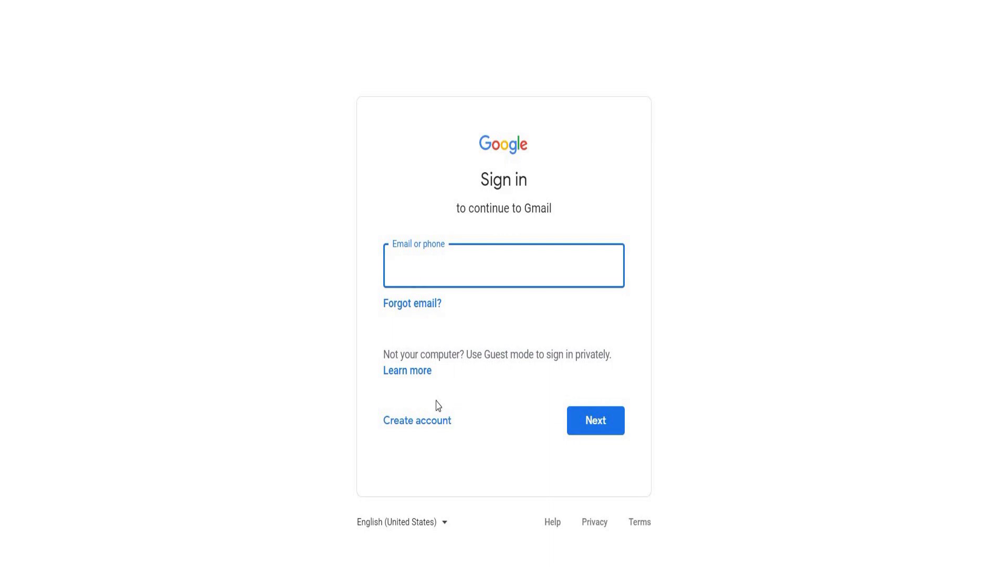
Step: Open the Create account menu offering For myself and To manage my business
left_click(428, 428)
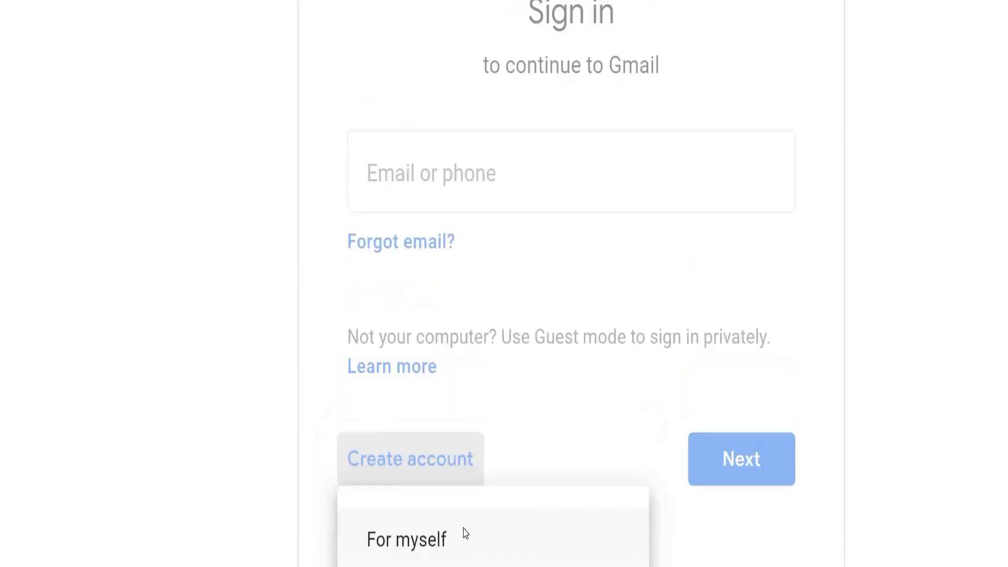
Step: Choose to create the Google Account for personal use (For myself)
left_click(463, 469)
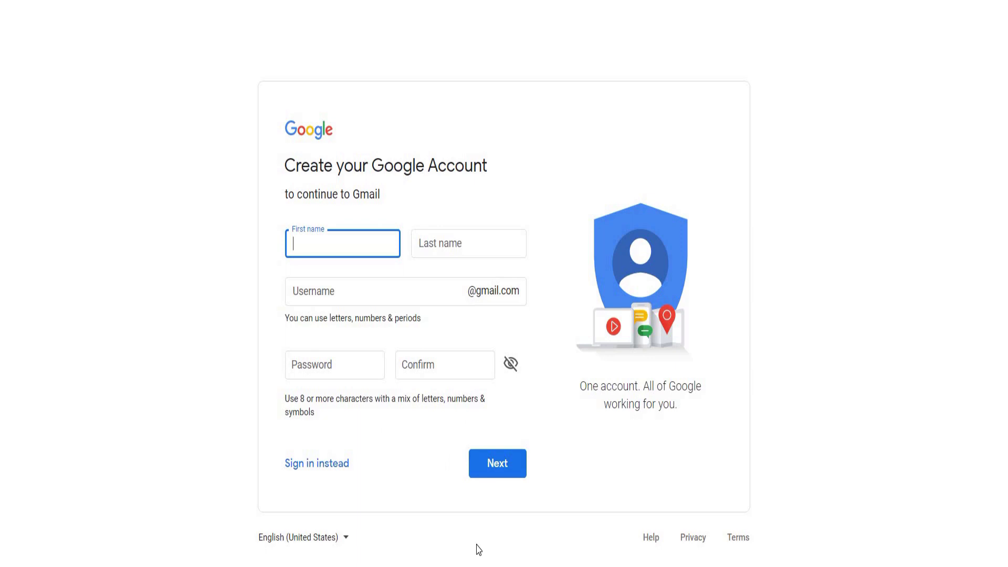
Step: Enter the user's first name and surname, correcting a typo at the end of the surname
left_click(455, 244)
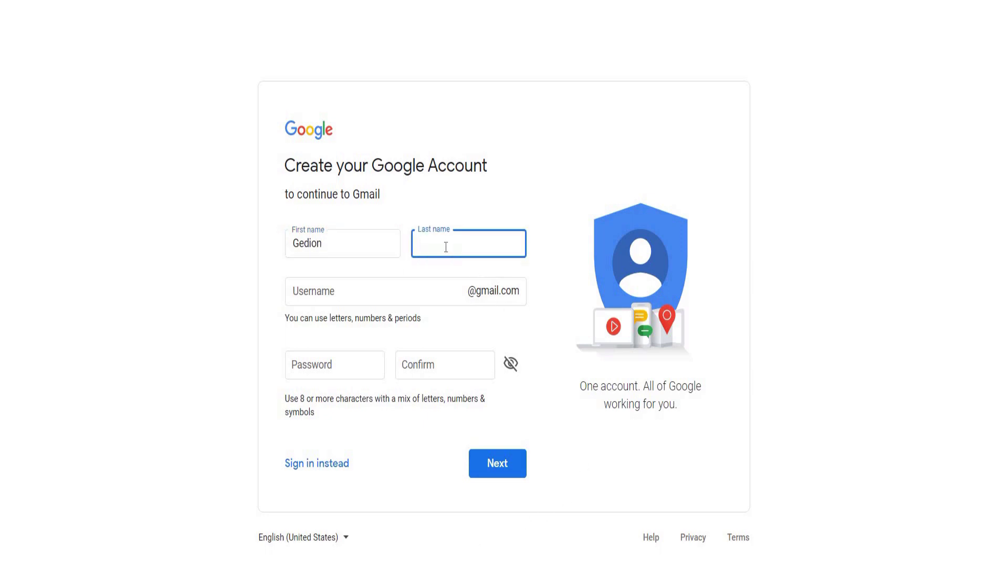
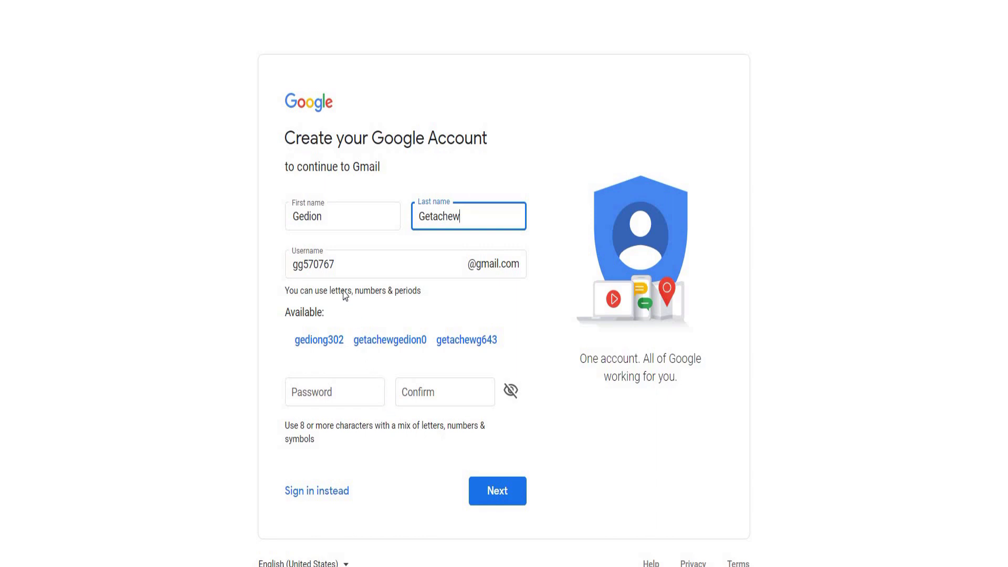
Step: Overwrite the suggested Gmail username with the user's own chosen username
left_click_drag(338, 267, 288, 265)
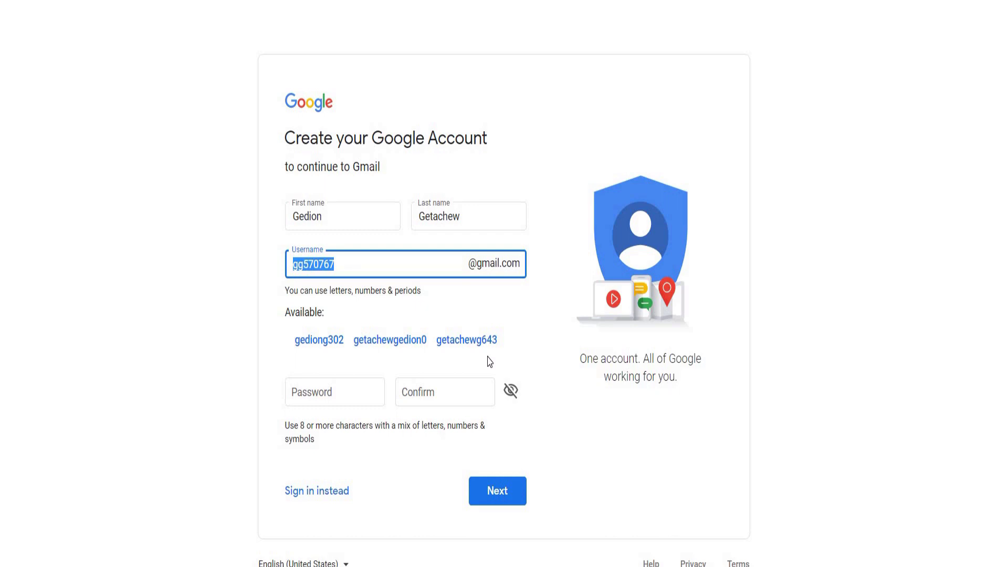
Step: Enter the account password with plain-text display on, fixing mistyped characters
left_click(309, 396)
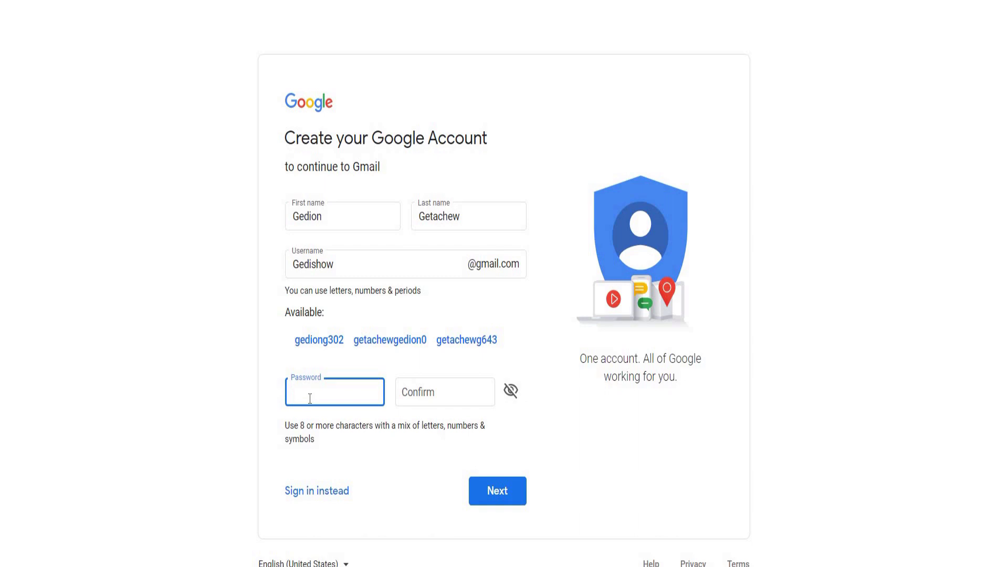
type("•")
left_click(510, 392)
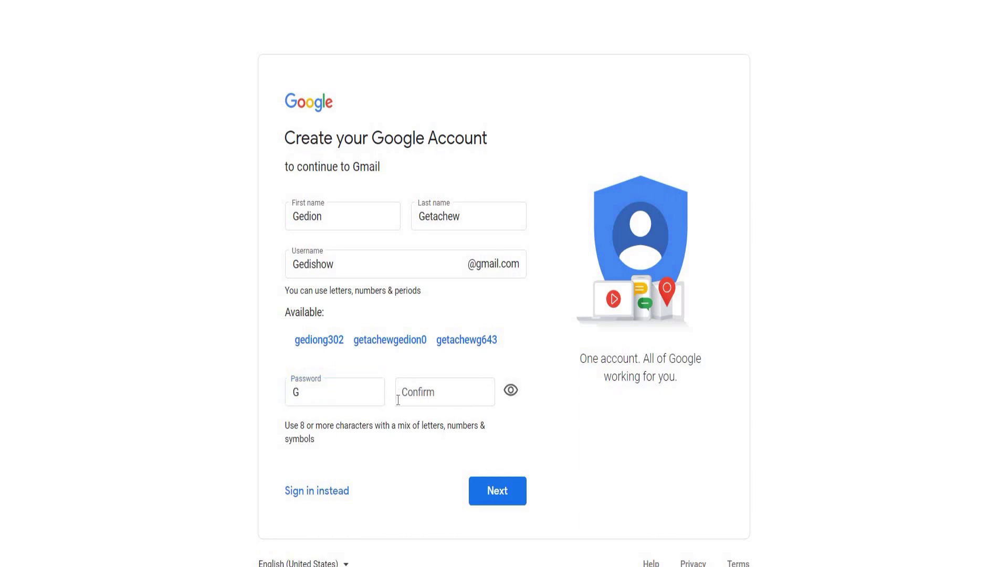
left_click(306, 399)
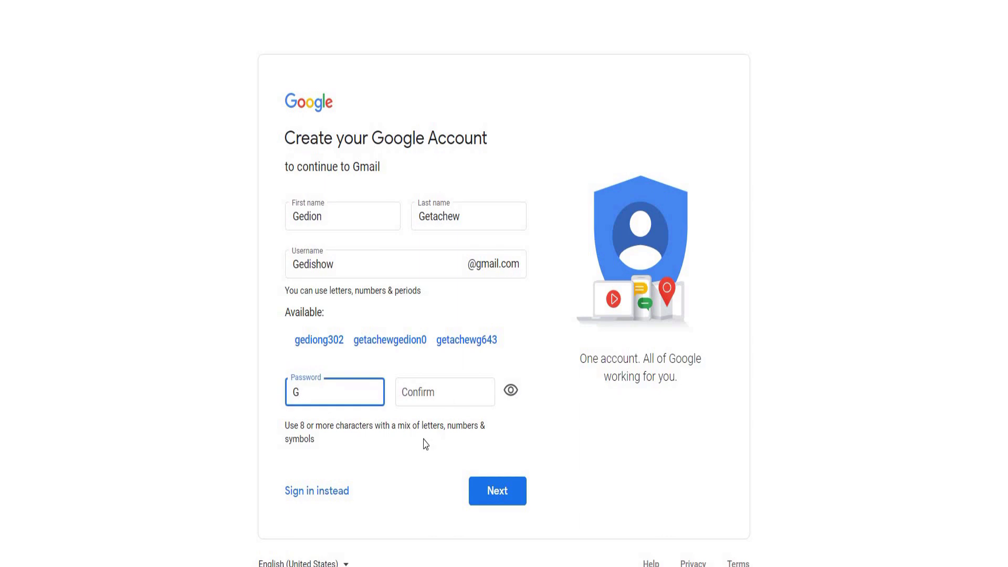
Step: Finish the password, copy it into the Confirm field, and check both with the eye toggle
left_click_drag(340, 392, 292, 392)
right_click(303, 392)
left_click(365, 200)
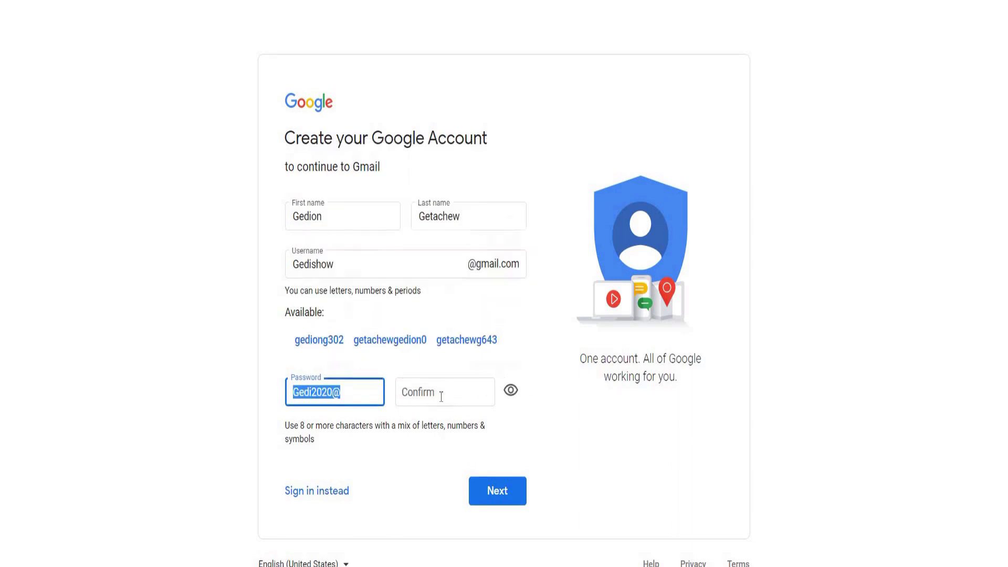
left_click(441, 393)
right_click(440, 392)
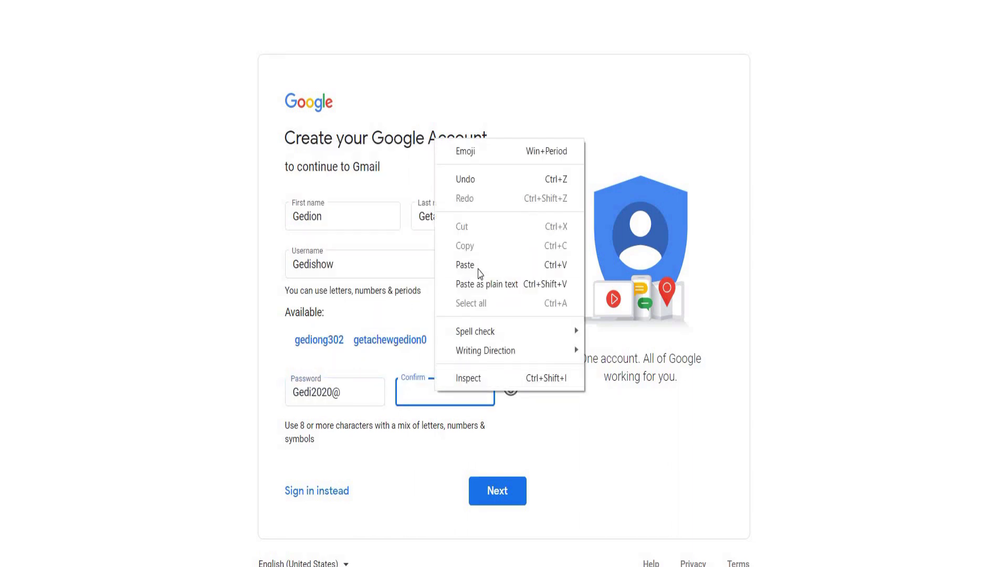
left_click(475, 265)
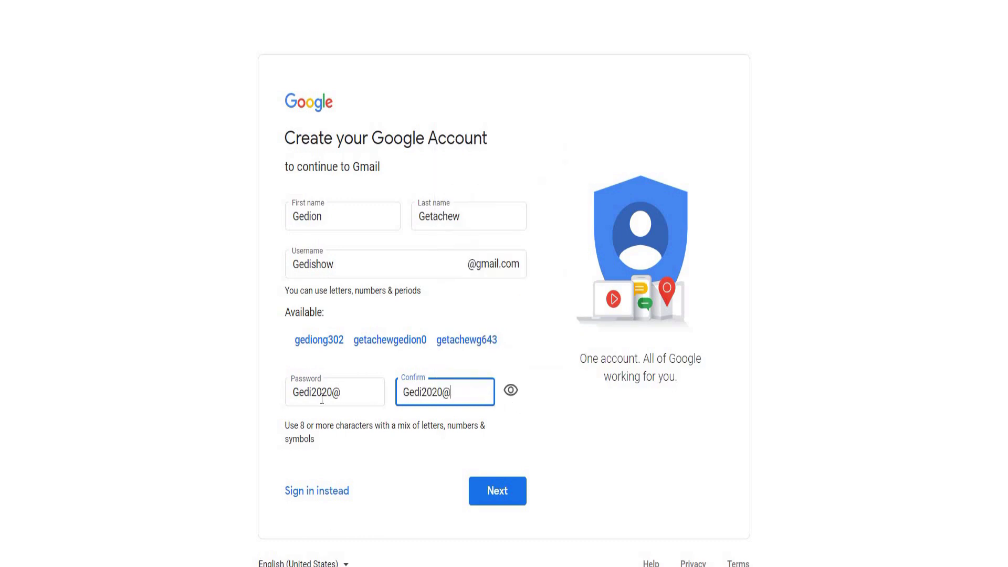
left_click(511, 391)
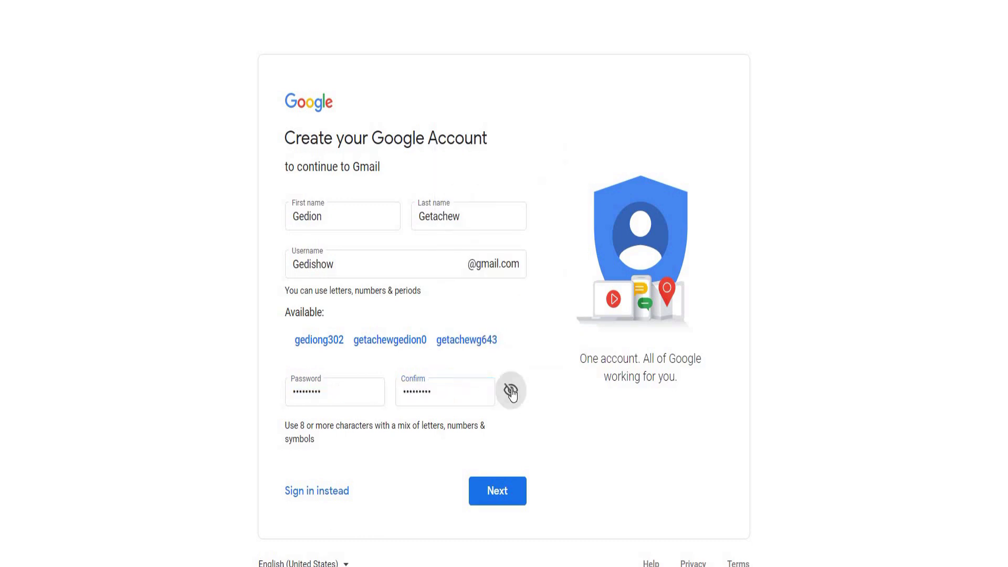
left_click(510, 391)
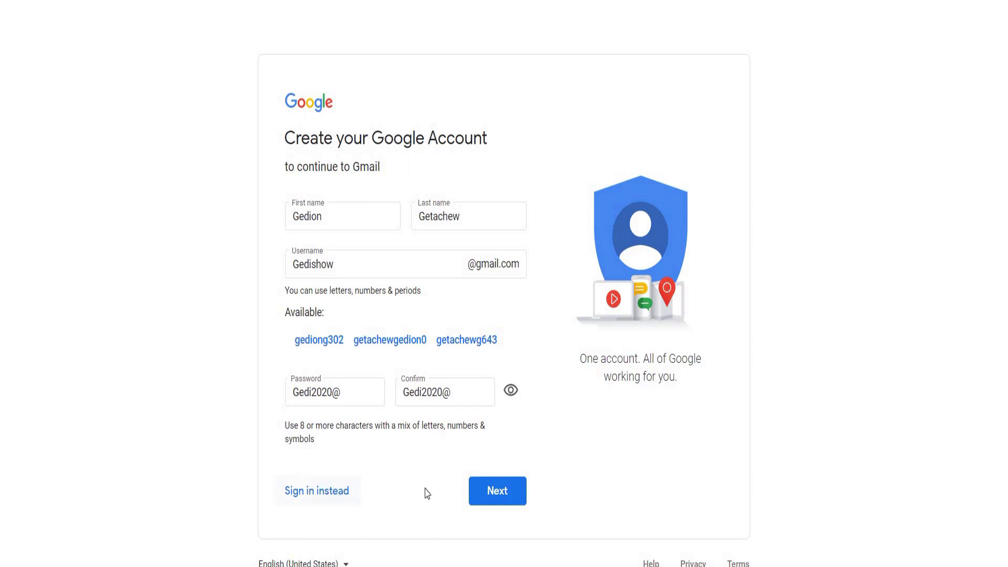
Step: Submit the name, username and password form and dismiss the browser's save-password prompt
left_click(502, 493)
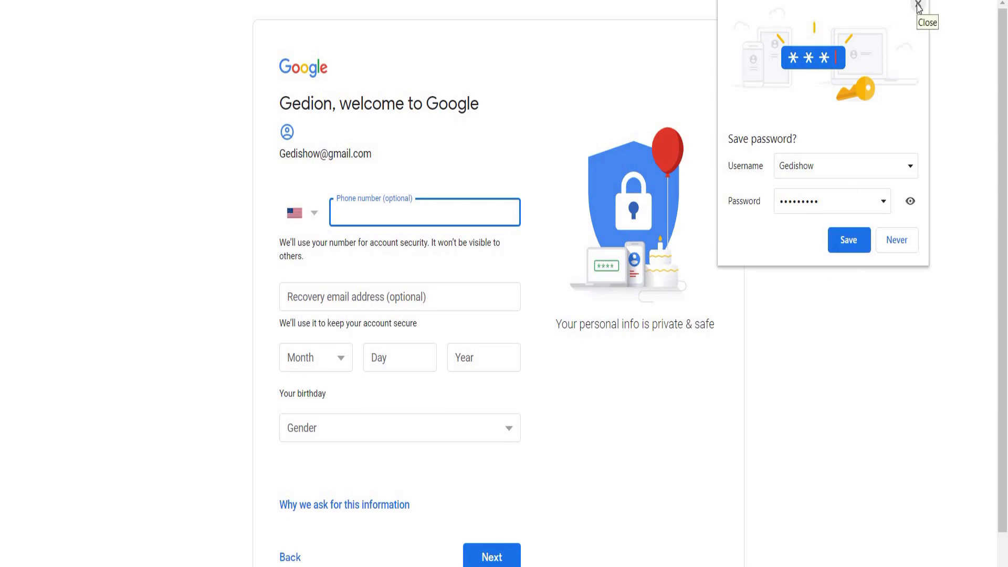
left_click(917, 6)
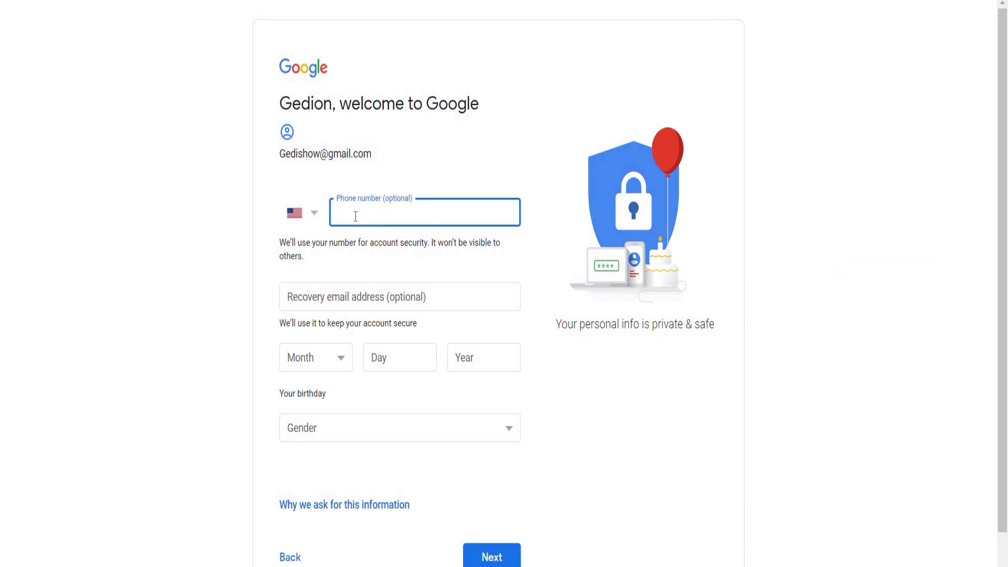
left_click(315, 215)
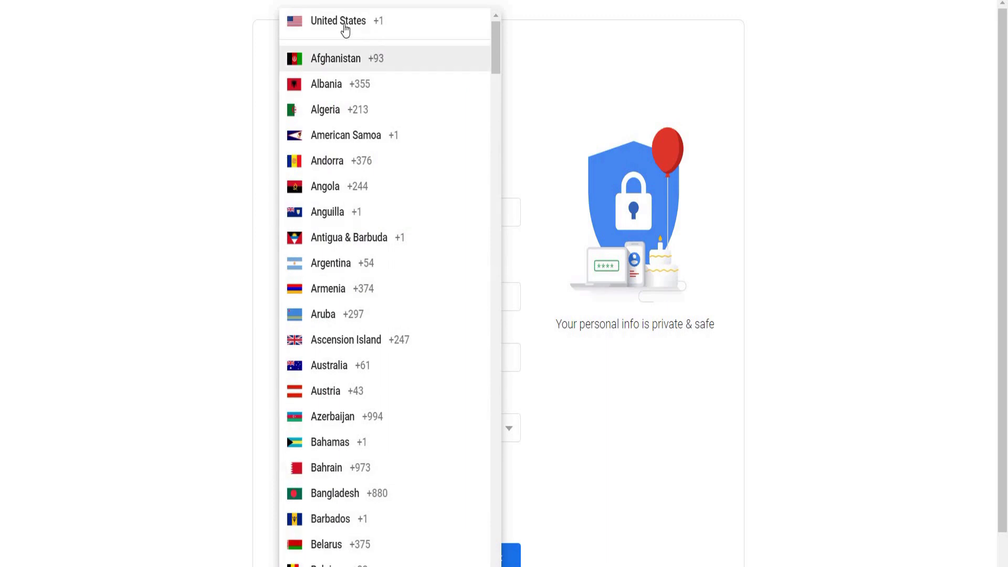
left_click(340, 23)
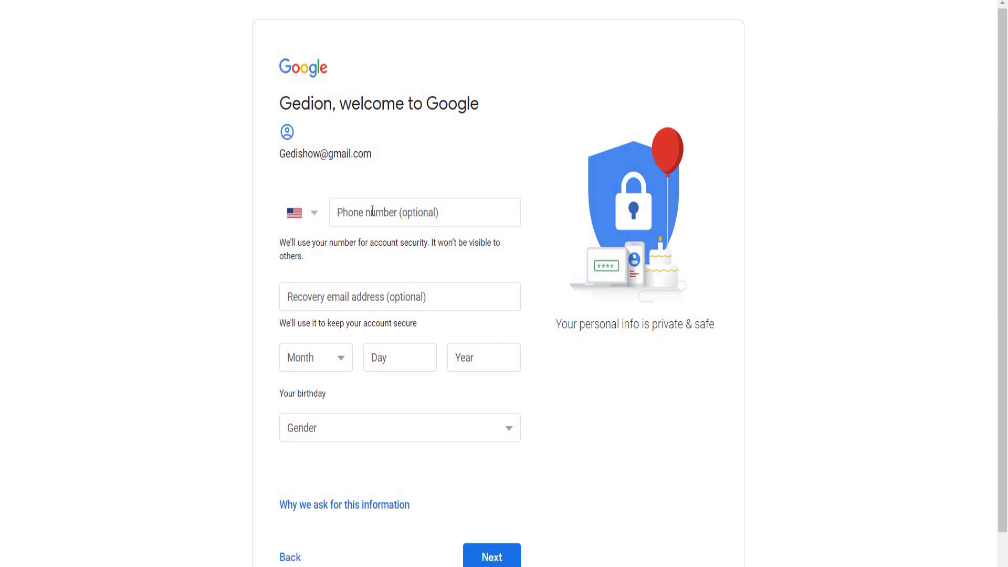
Step: Enter the user's phone number in the optional phone field under the United States code
left_click(372, 213)
scroll(344, 175, "down", 1)
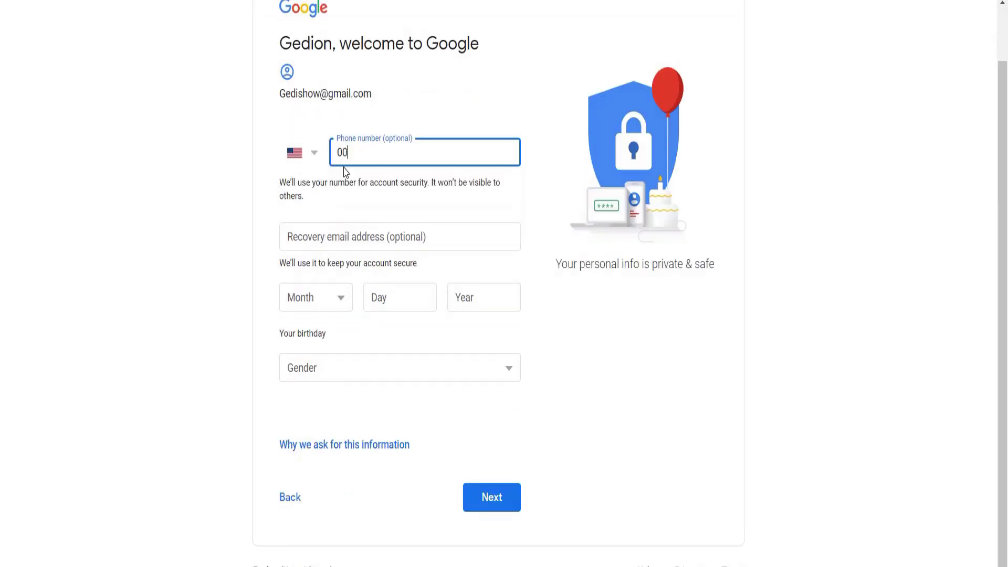
Step: Leave recovery email blank, set birthday March 1, 1989 and gender Male, then continue
left_click(374, 240)
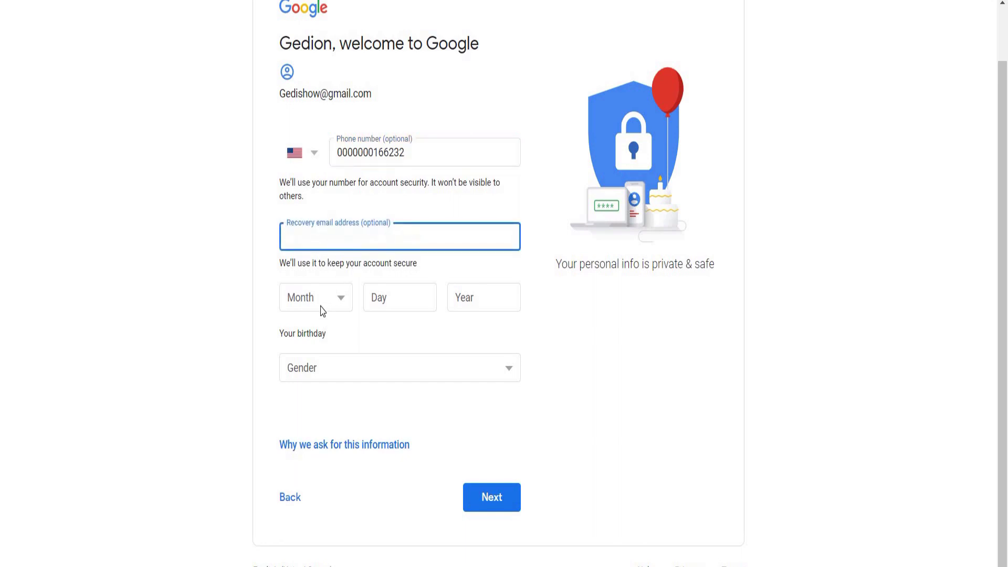
left_click(273, 295)
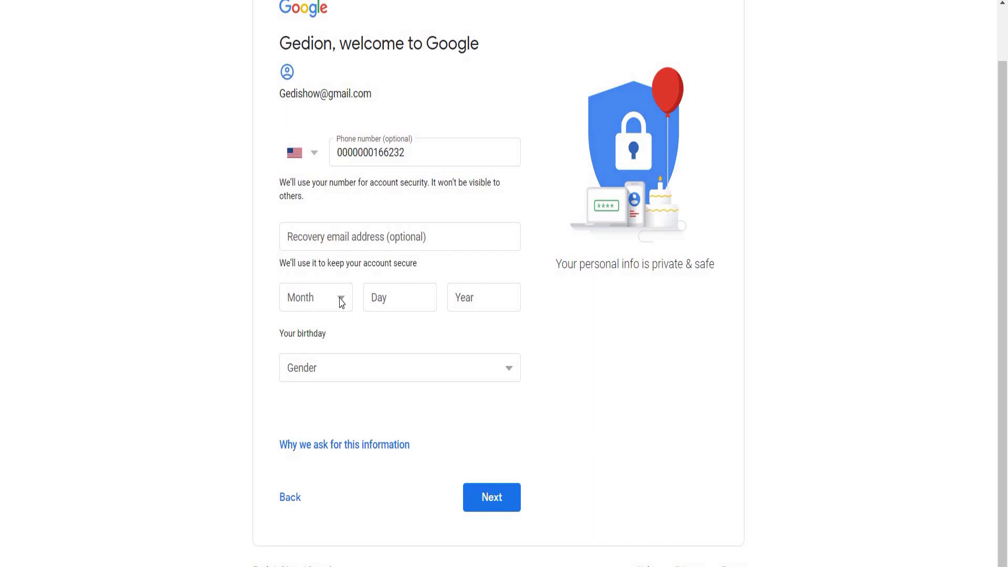
left_click(341, 303)
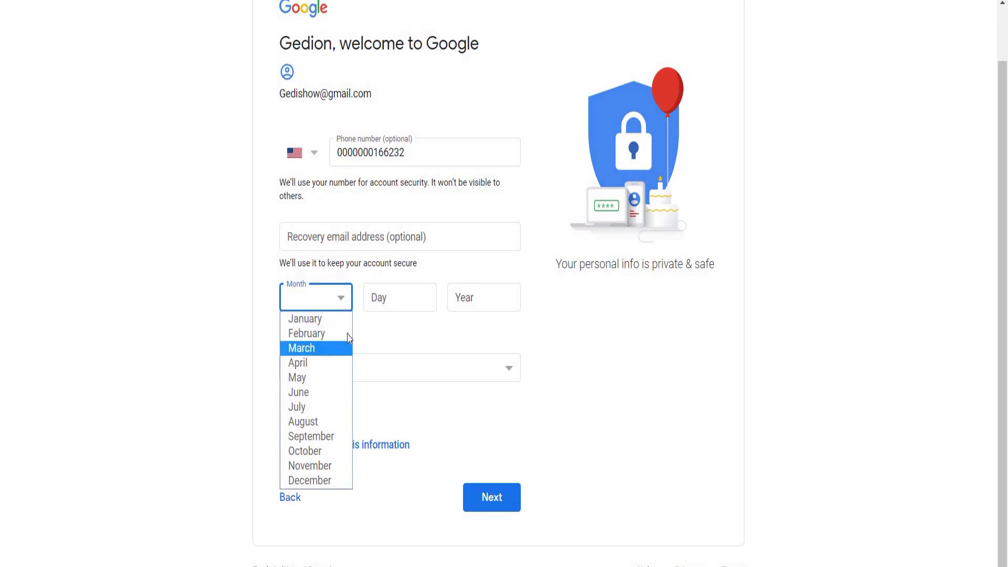
left_click(328, 349)
left_click(425, 308)
type("1")
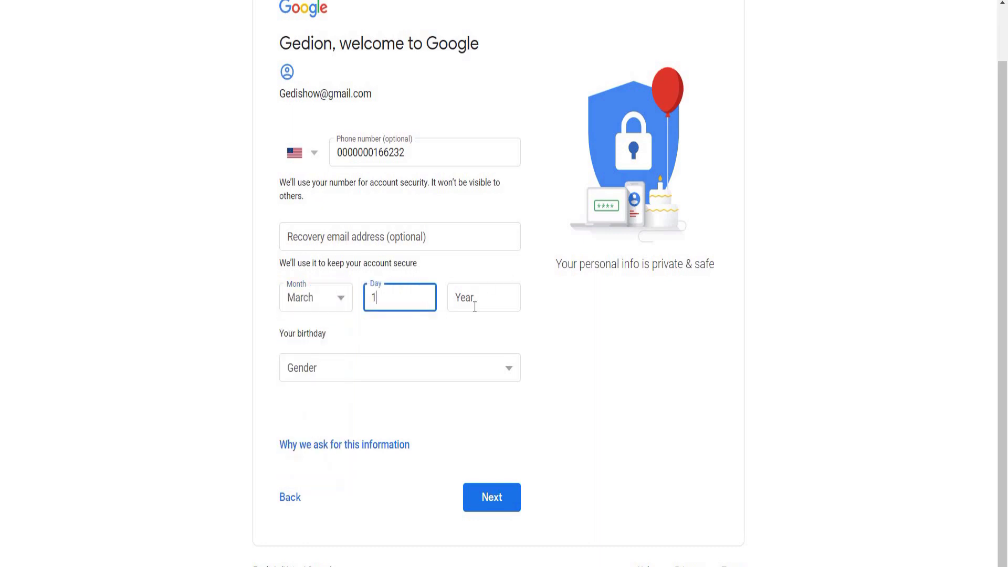
left_click(480, 295)
type("1989")
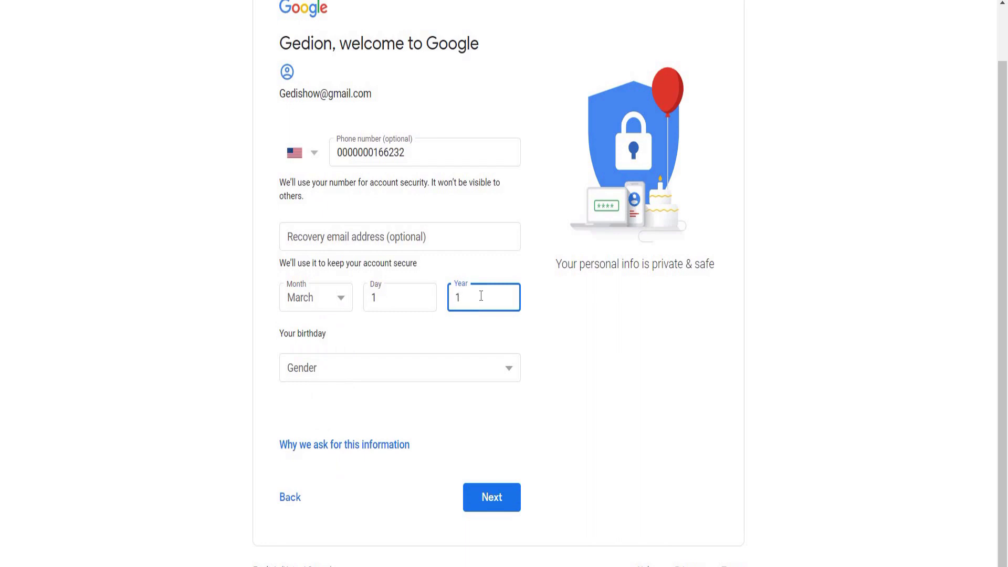
left_click(509, 376)
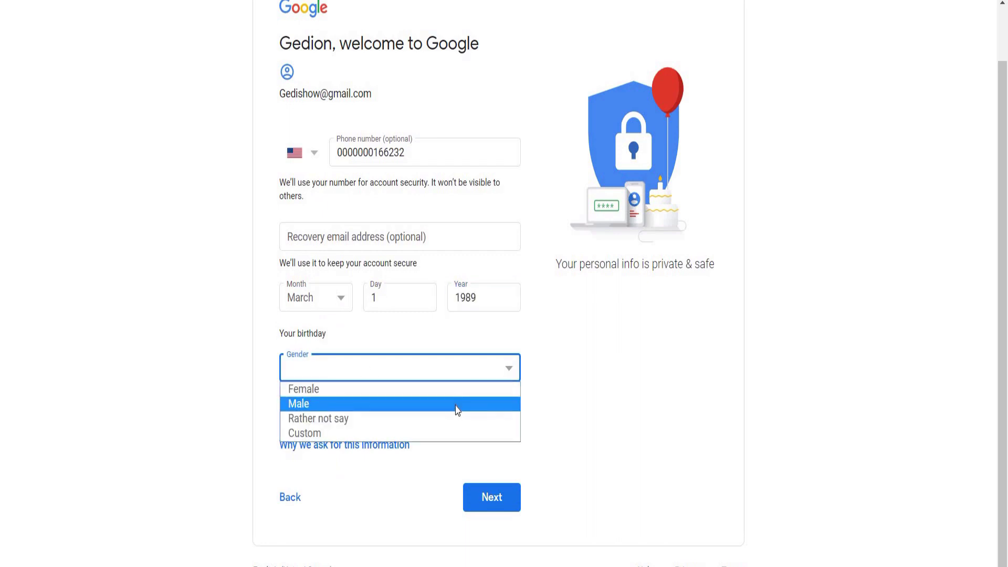
left_click(456, 409)
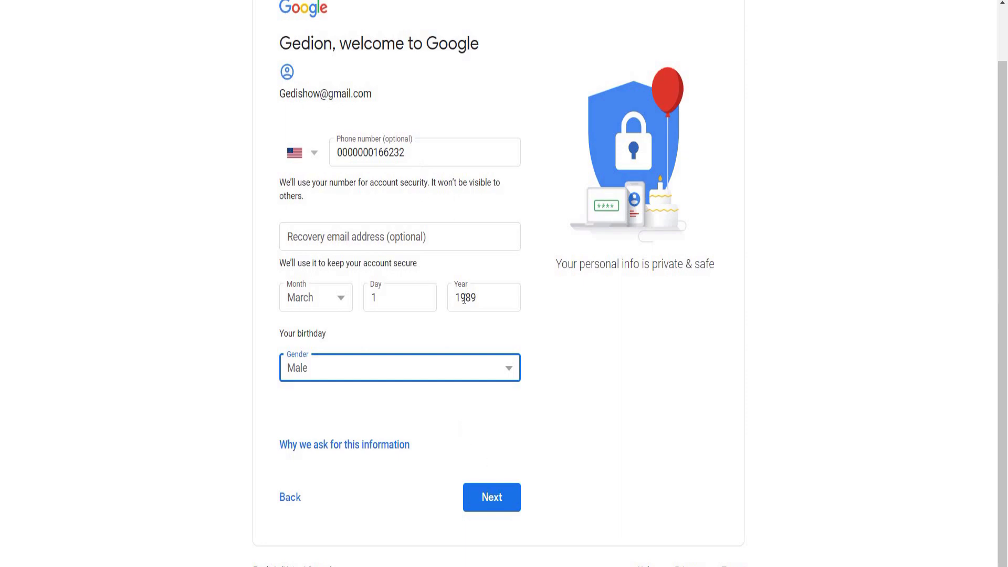
left_click(491, 497)
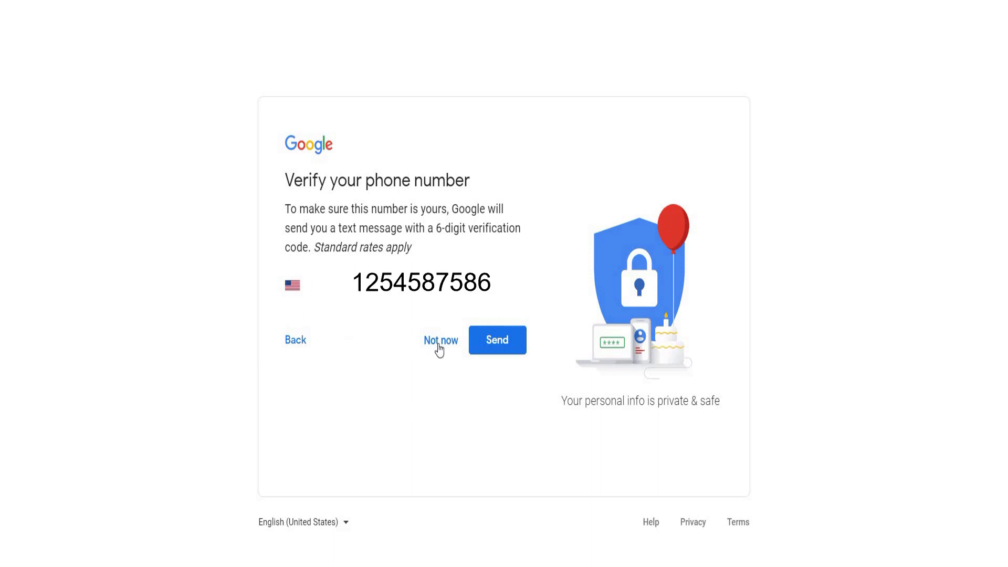
Step: Request a verification code by text message to the entered phone number
left_click(491, 348)
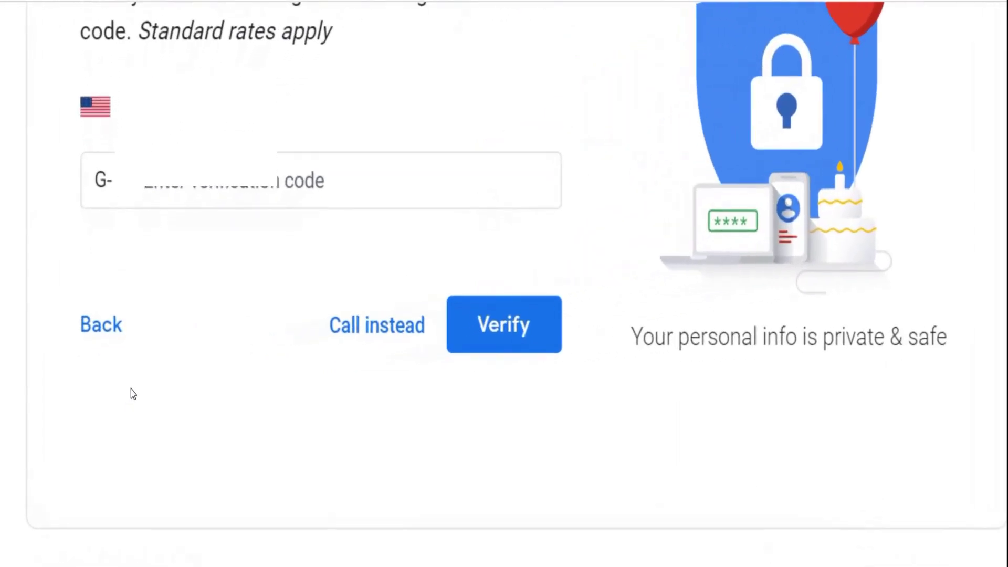
Step: Enter the 6-digit verification code from the text message and verify it
scroll(191, 386, "down", 1)
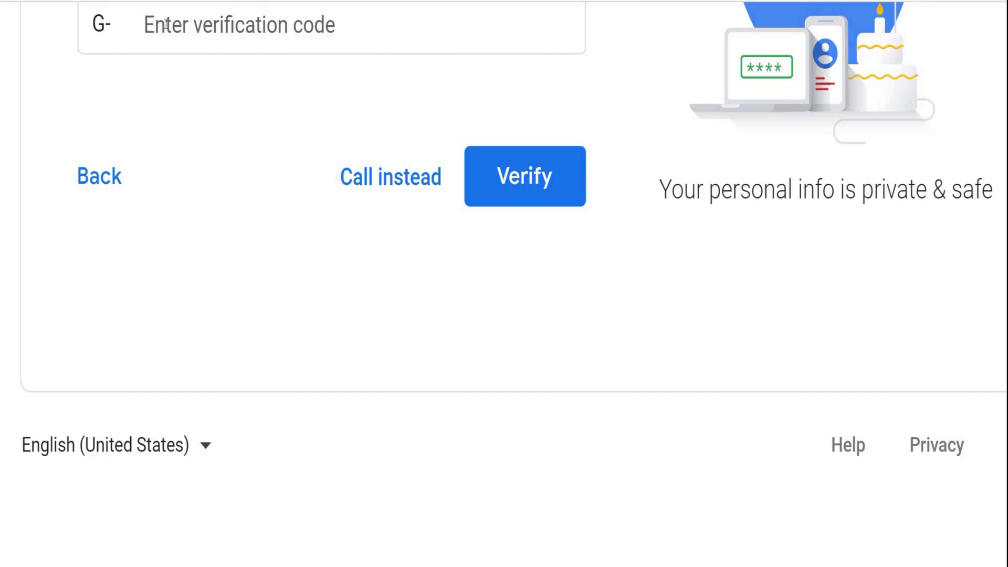
left_click(184, 27)
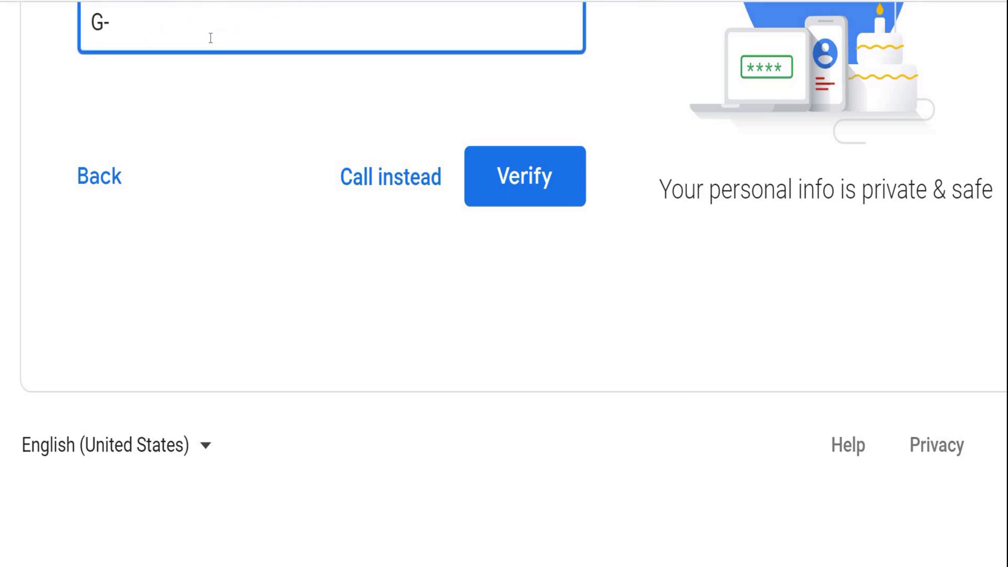
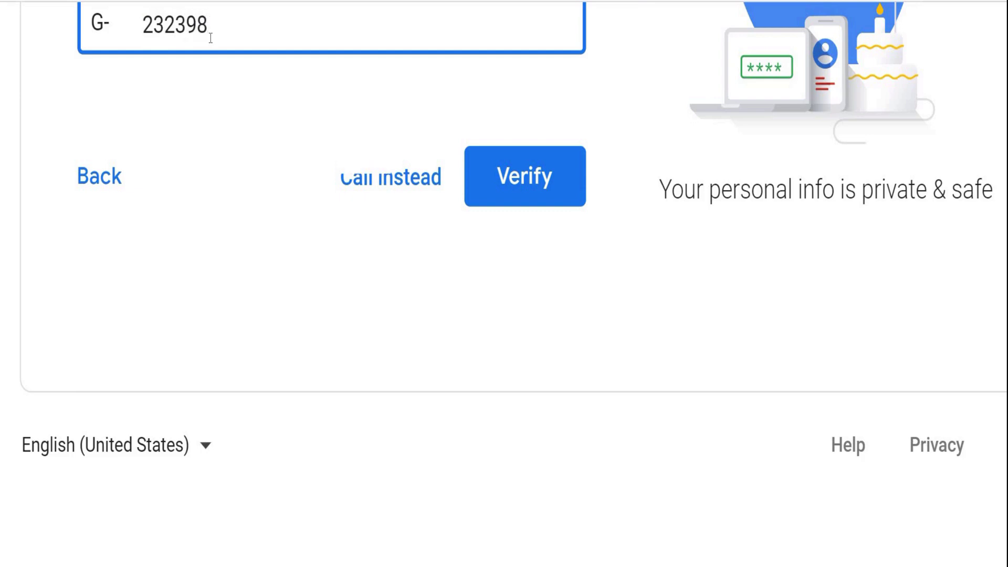
left_click(521, 190)
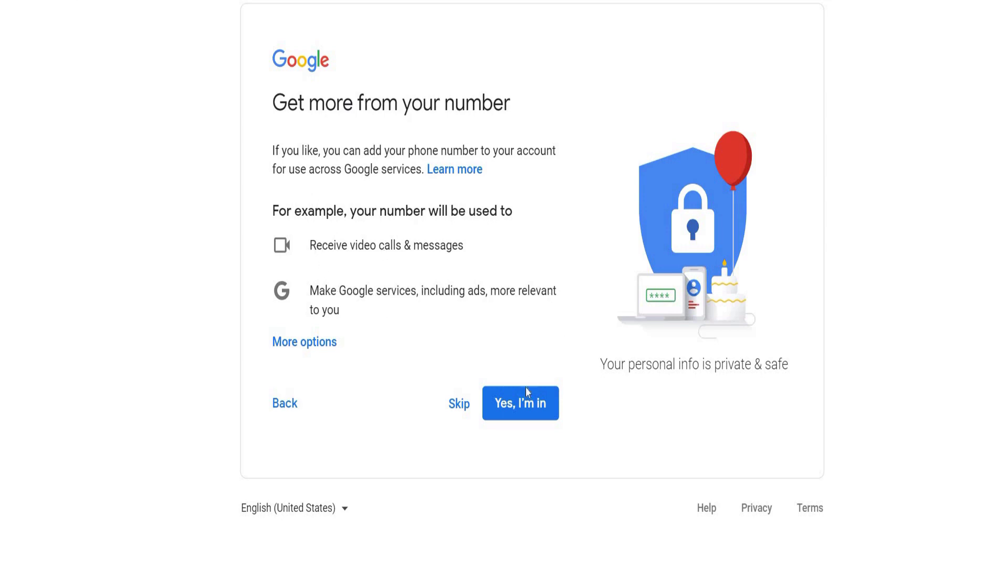
left_click(524, 407)
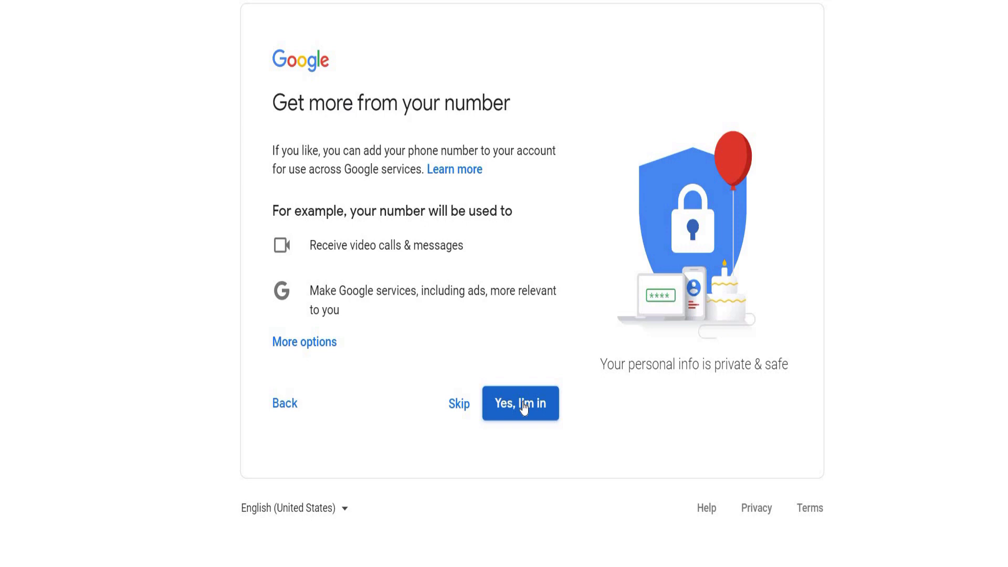
Step: Skip adding the number to other Google services, then agree to the Privacy and Terms
left_click(460, 404)
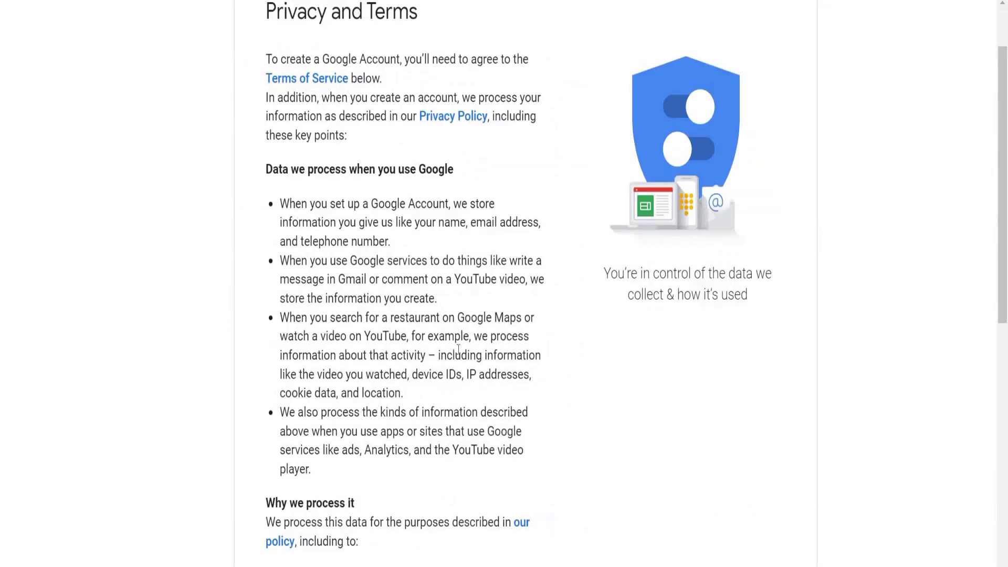
scroll(441, 313, "down", 15)
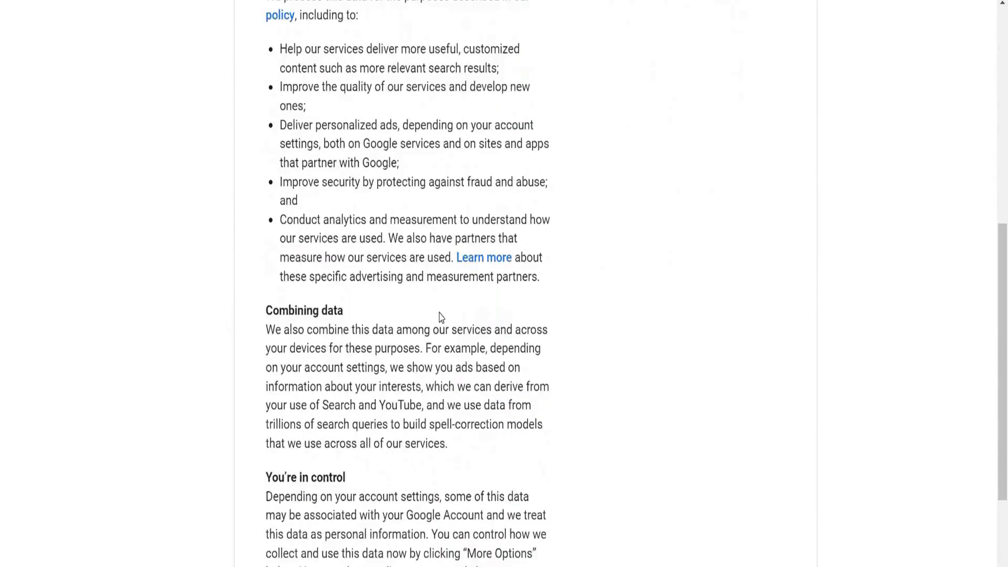
scroll(439, 313, "up", 15)
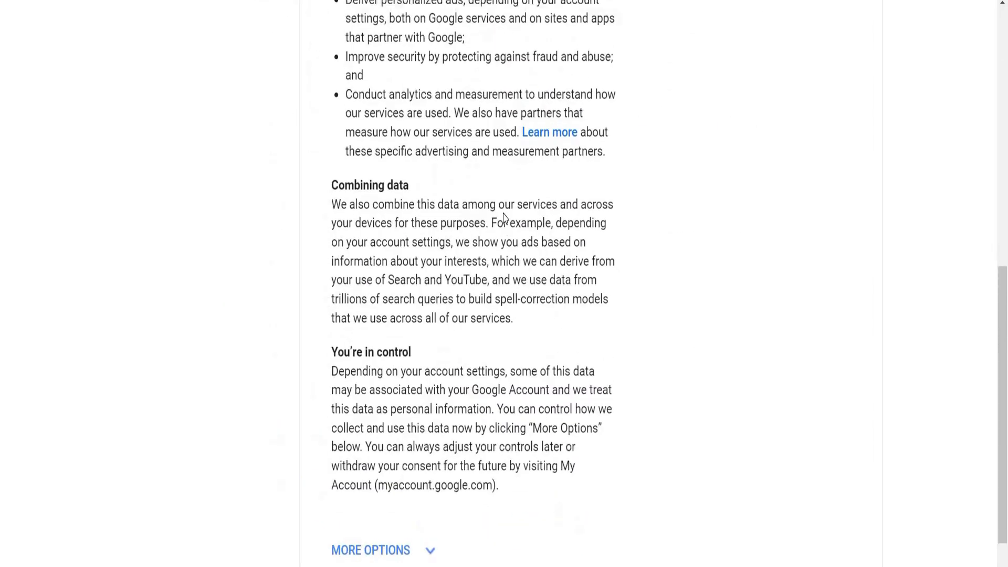
scroll(503, 217, "down", 11)
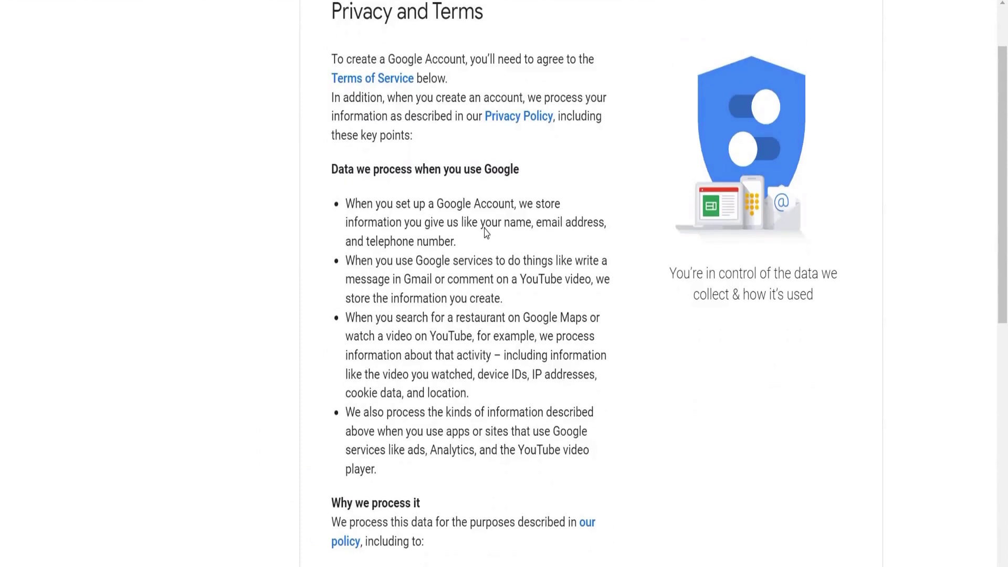
scroll(485, 234, "down", 6)
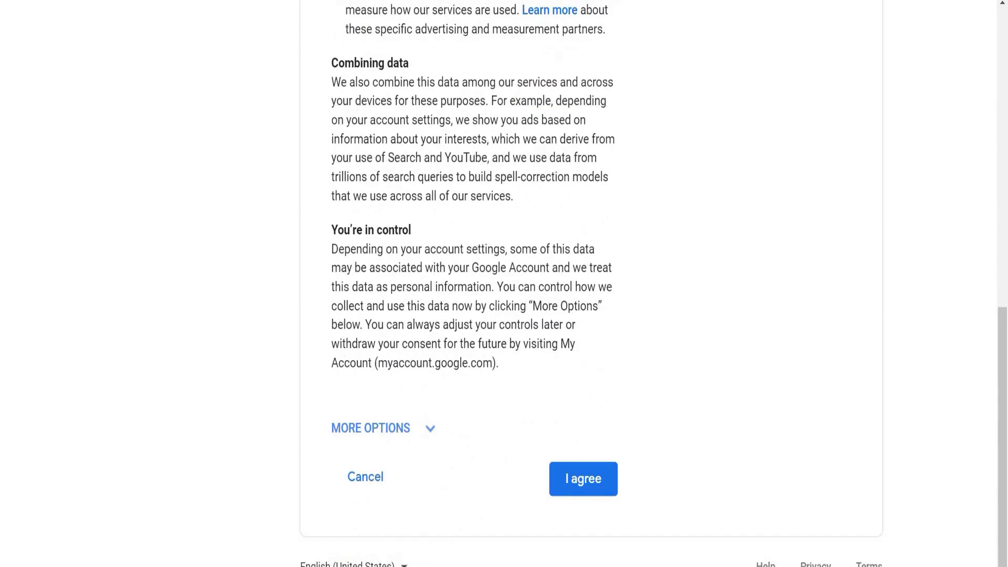
left_click(579, 482)
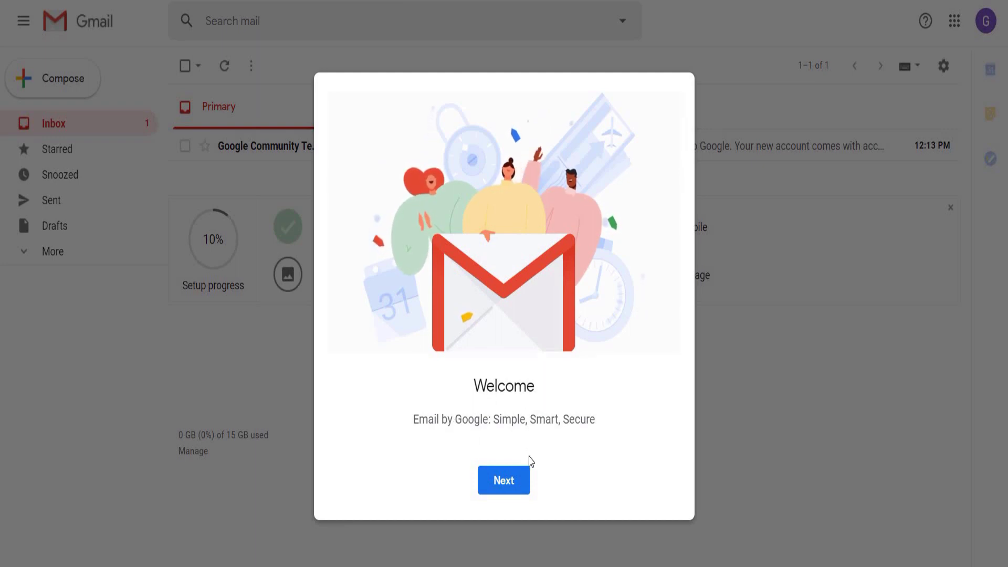
Step: Move past the Gmail welcome message and confirm the Default view
left_click(510, 489)
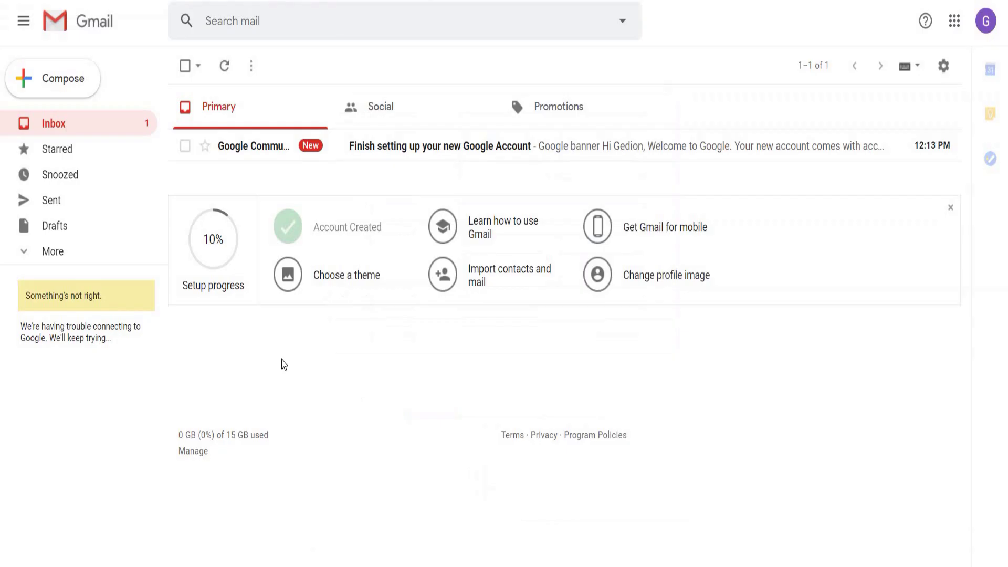
left_click(508, 480)
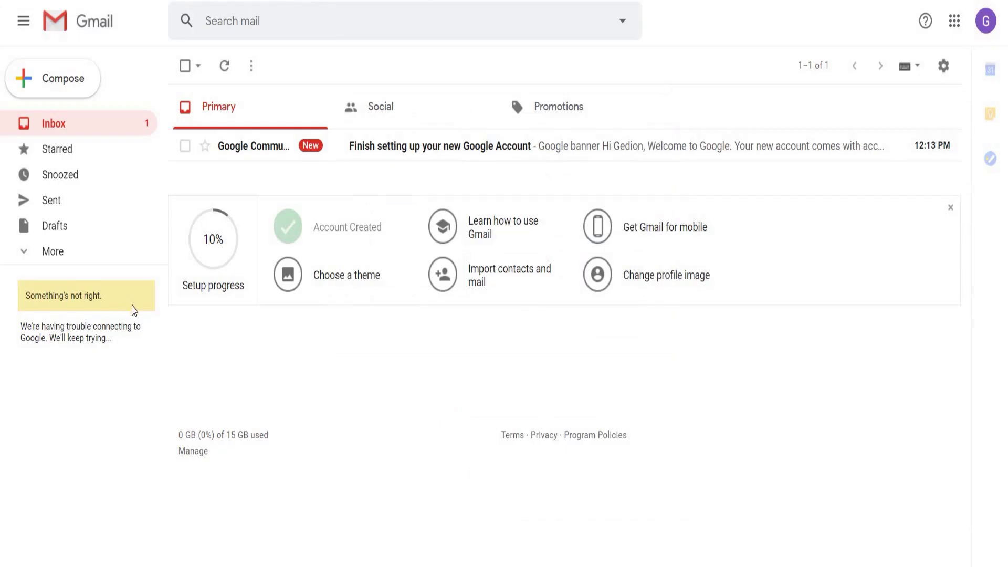